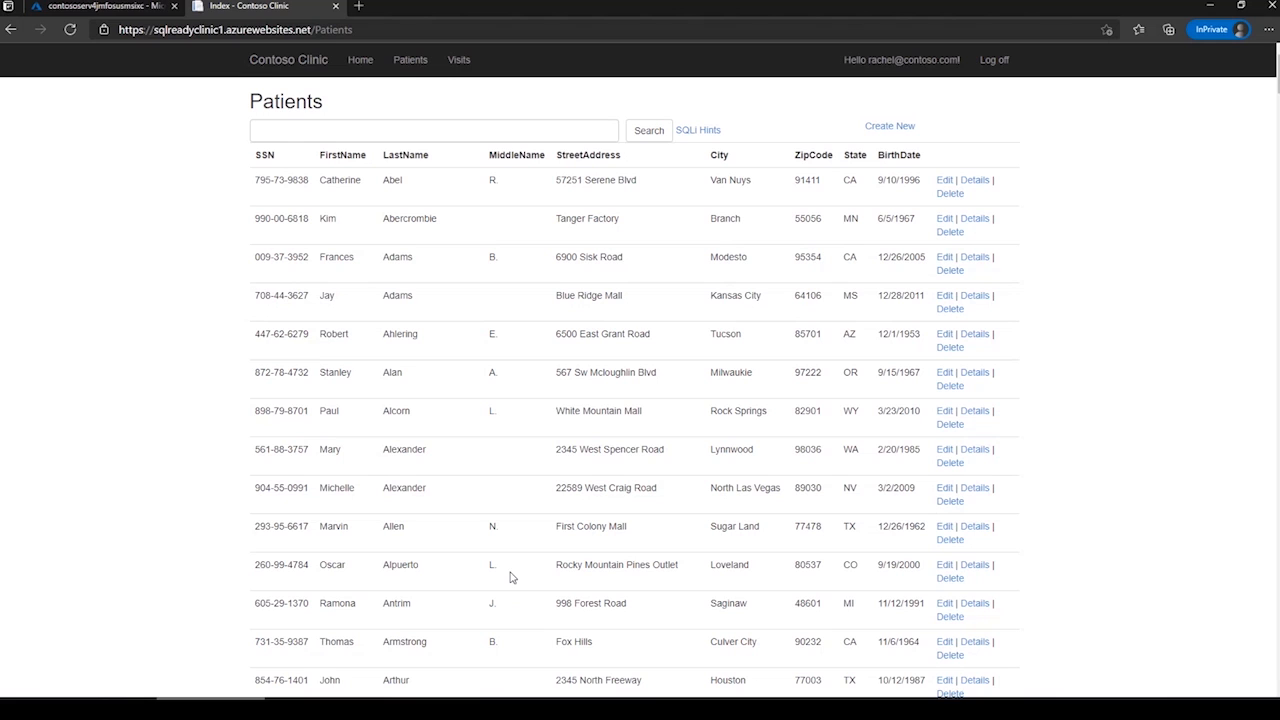
Switch to the Azure portal and open the Dynamic Data Masking settings of the Clinic SQL database
{"action": "left_click", "coordinate": [120, 9]}
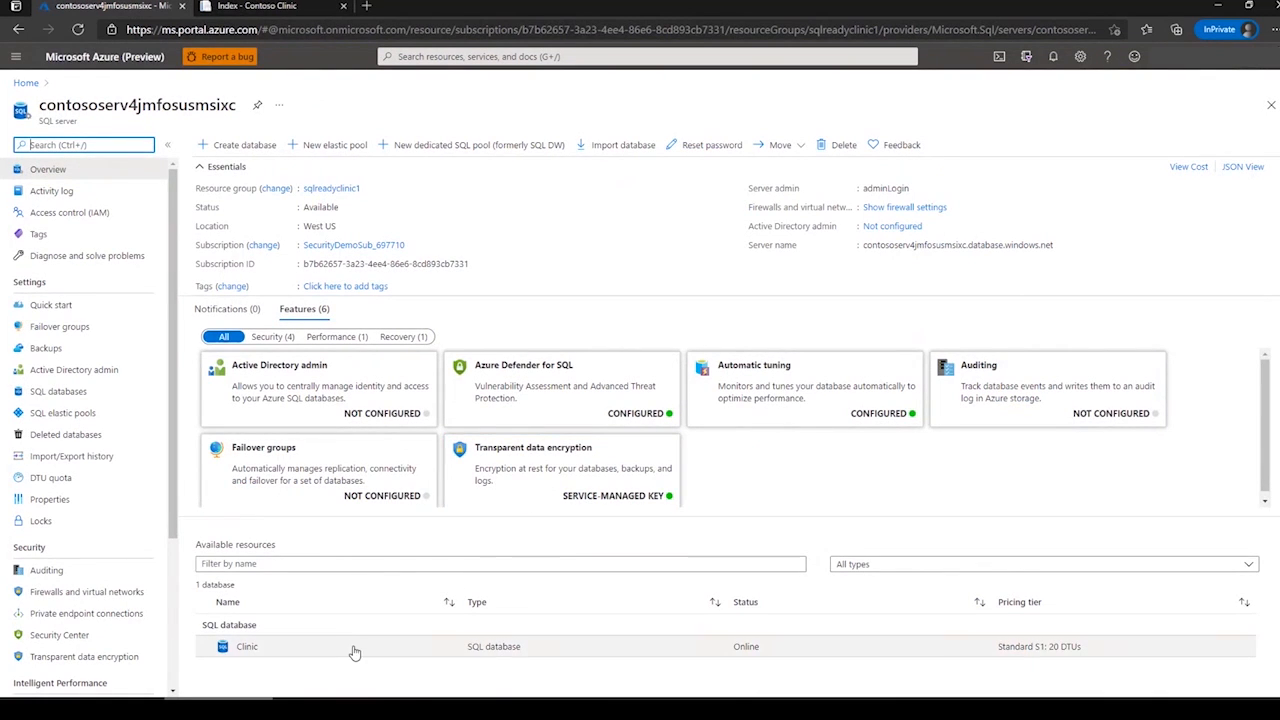
{"action": "left_click", "coordinate": [247, 646]}
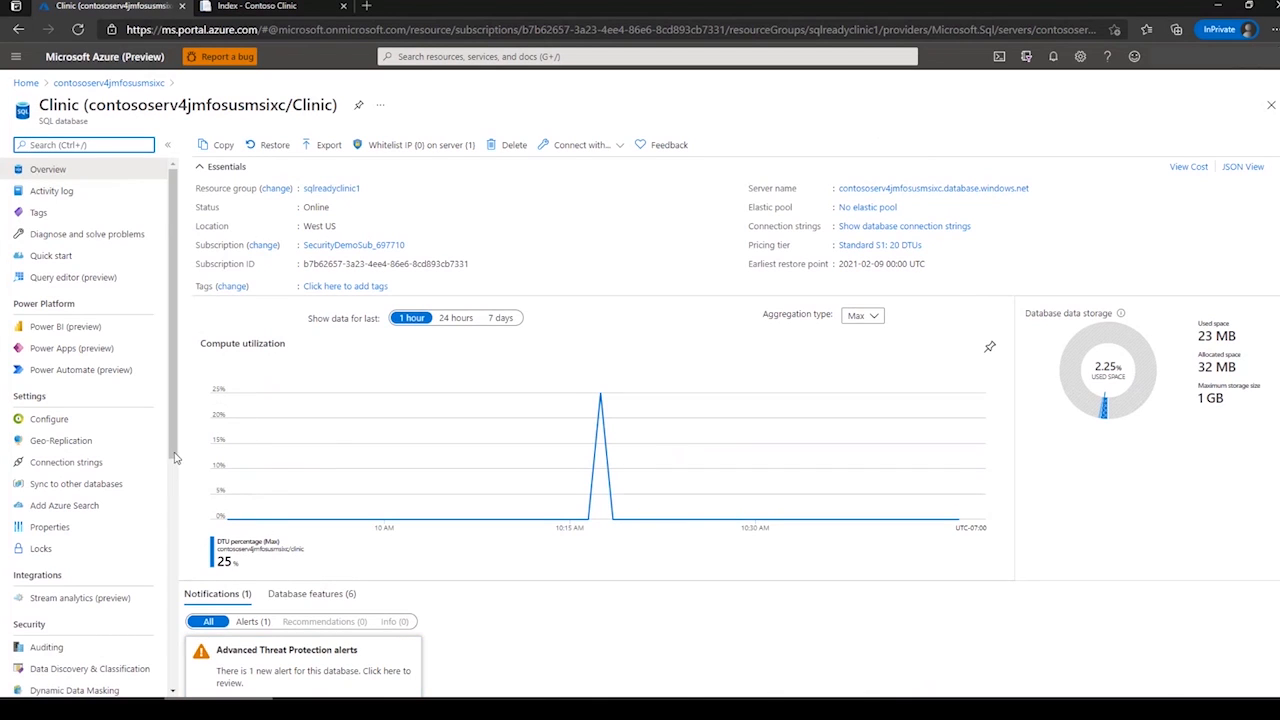
{"action": "scroll", "coordinate": [172, 471], "scroll_direction": "down", "scroll_amount": 5}
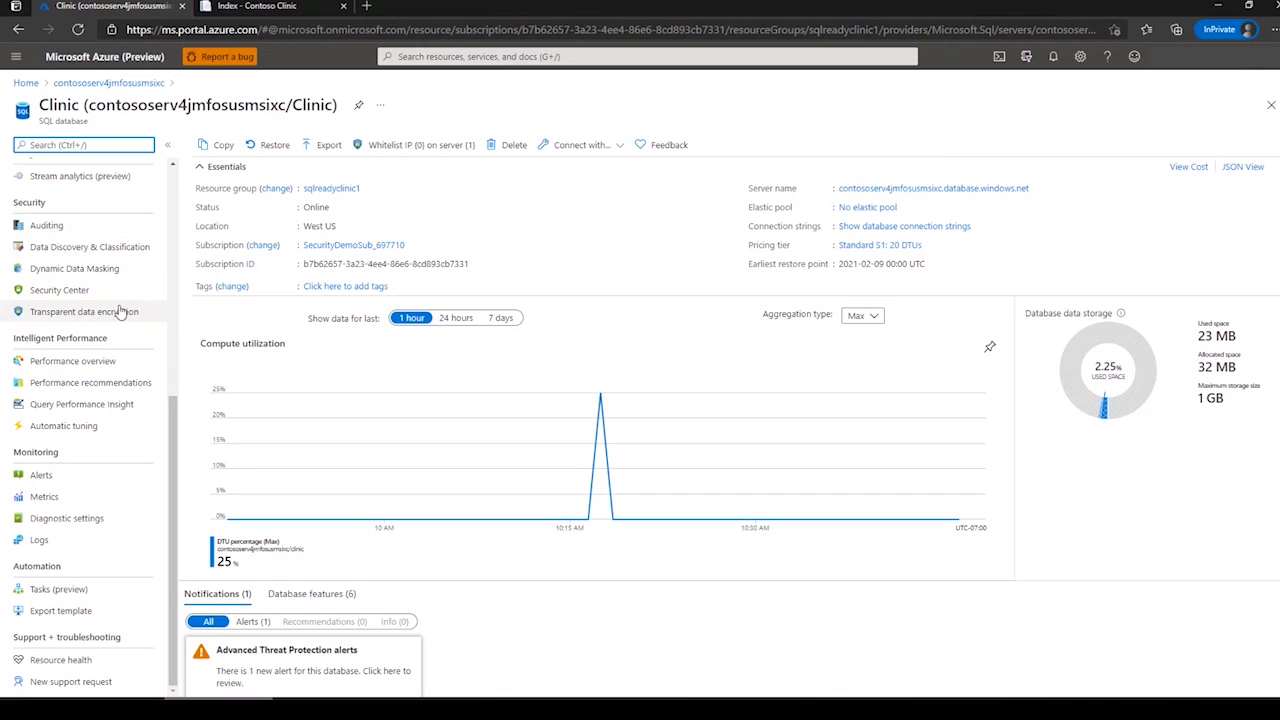
{"action": "left_click", "coordinate": [75, 268]}
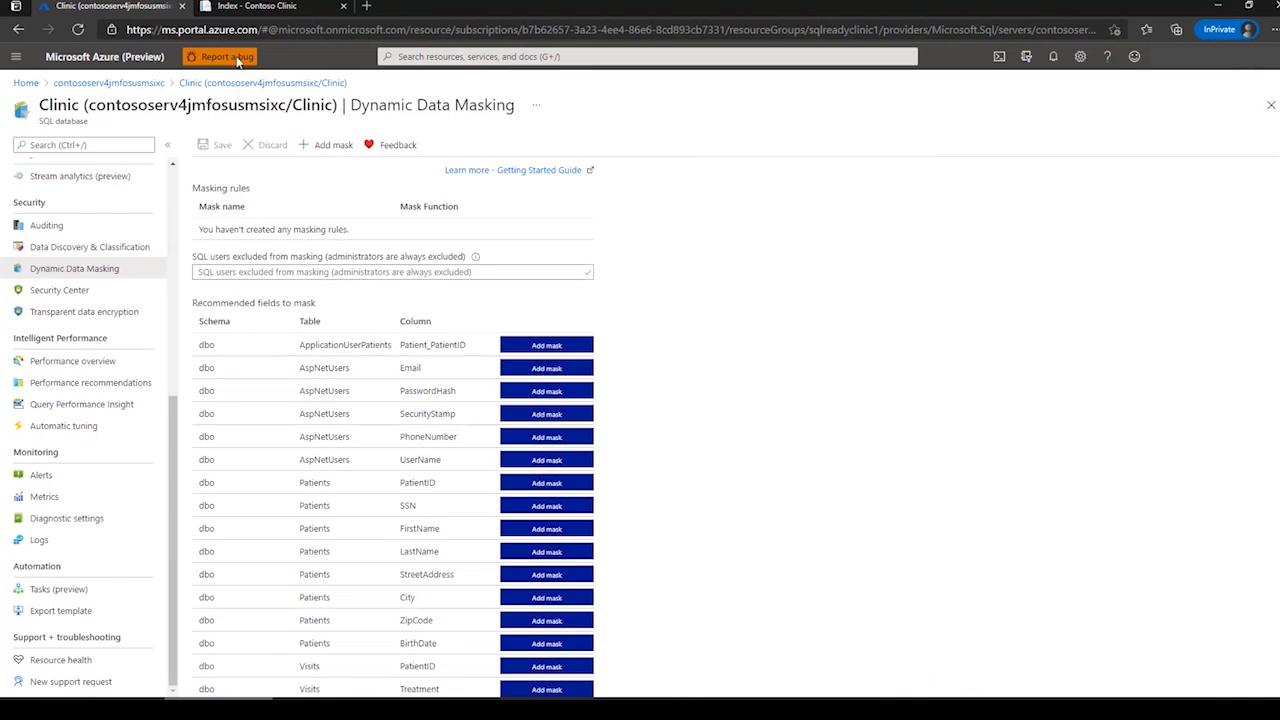
Add the recommended mask for the SSN column of the Patients table, save the masking settings, and reload the Contoso Clinic Patients page
{"action": "left_click", "coordinate": [260, 8]}
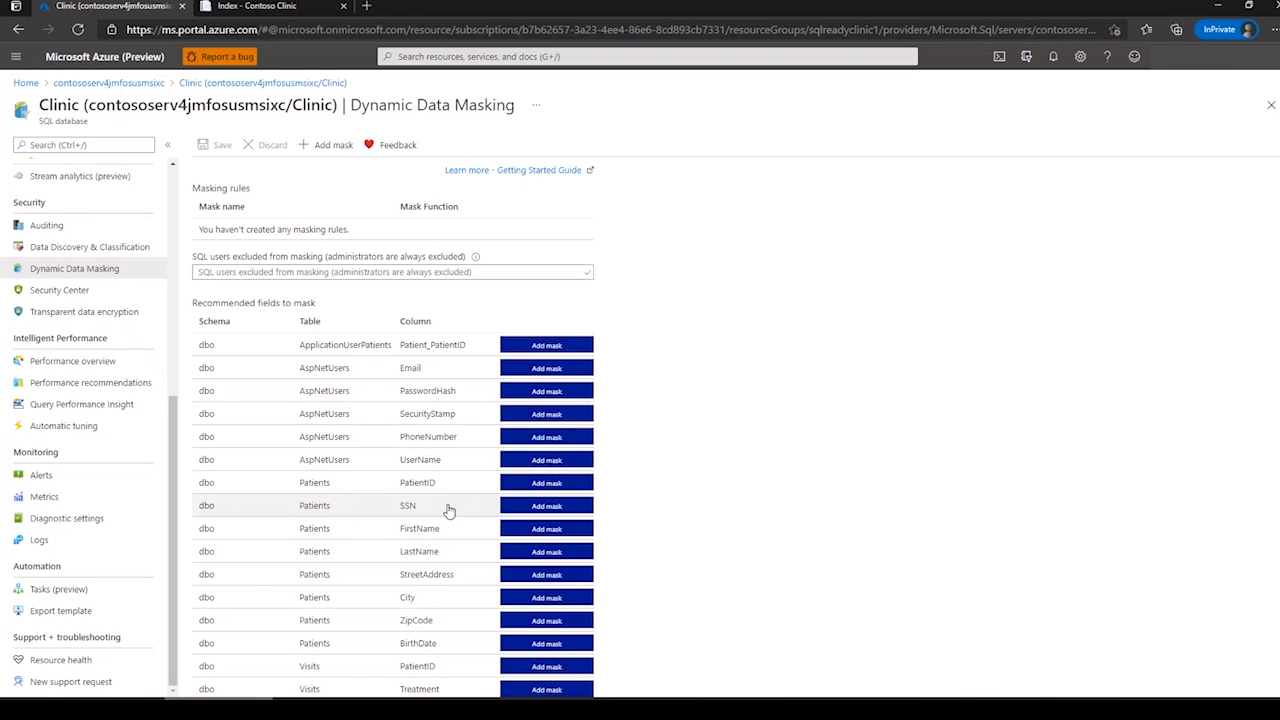
{"action": "left_click", "coordinate": [565, 507]}
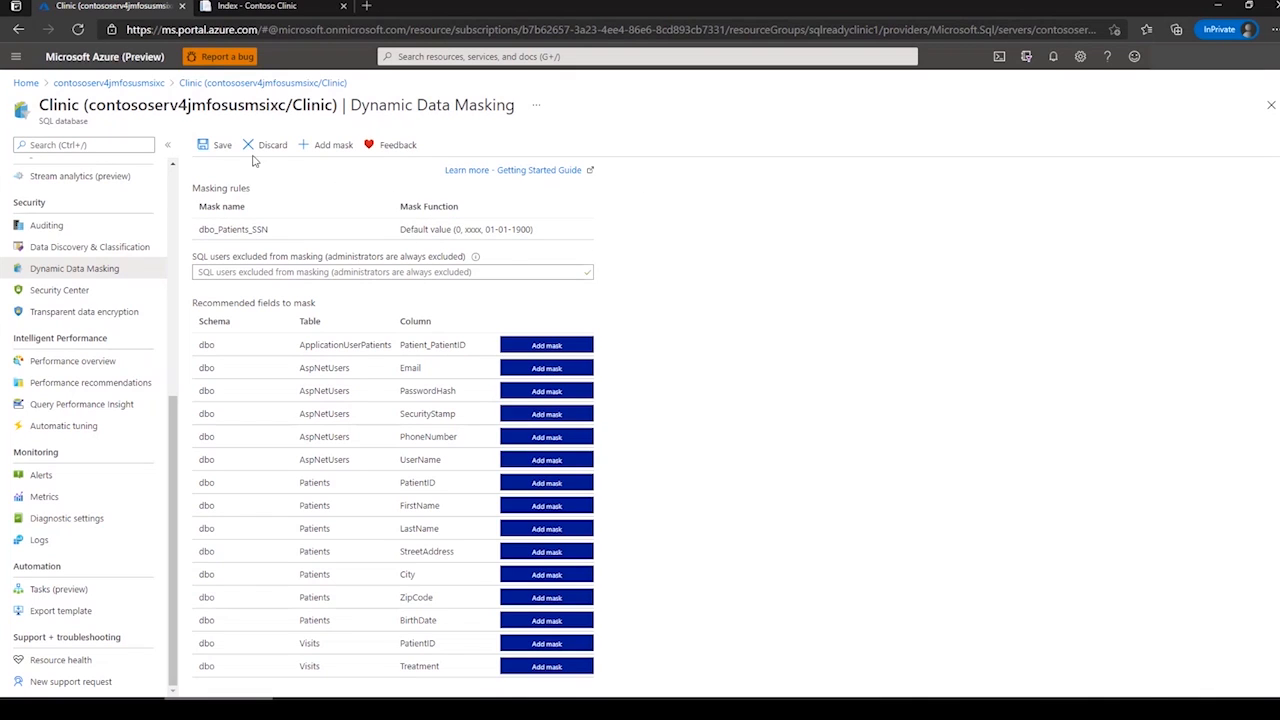
{"action": "left_click", "coordinate": [218, 145]}
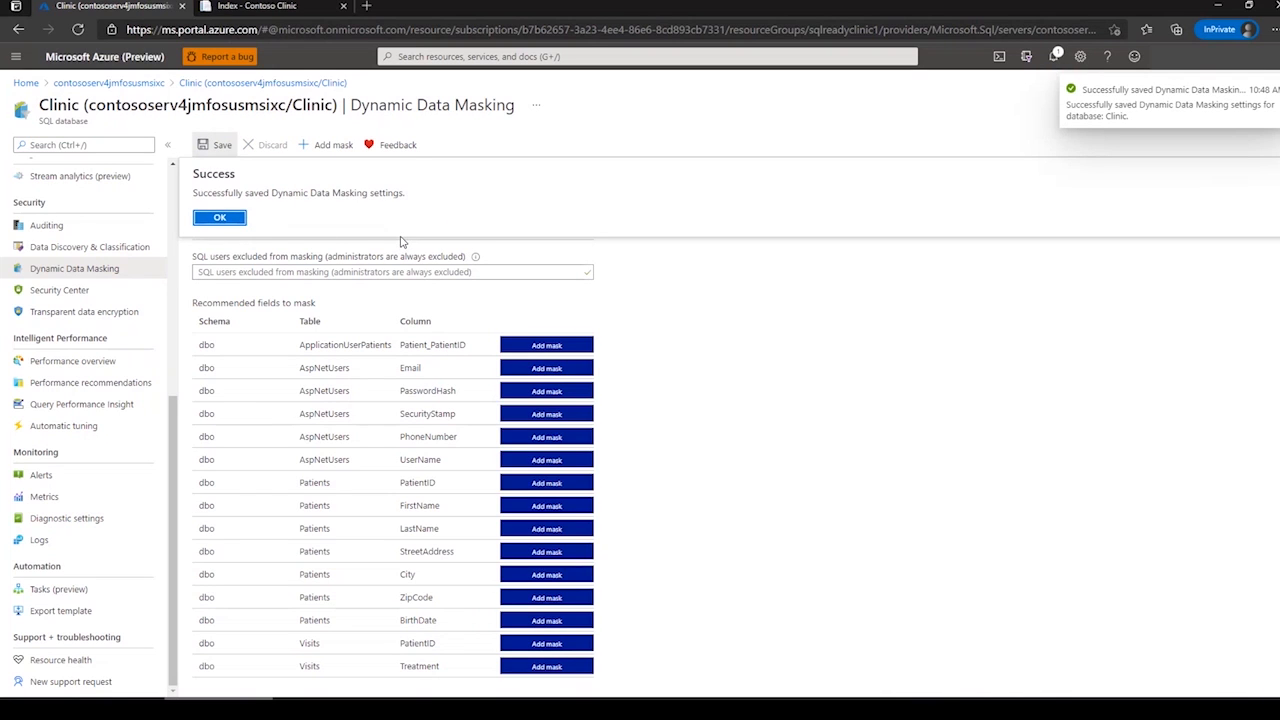
{"action": "left_click", "coordinate": [230, 220]}
{"action": "left_click", "coordinate": [300, 8]}
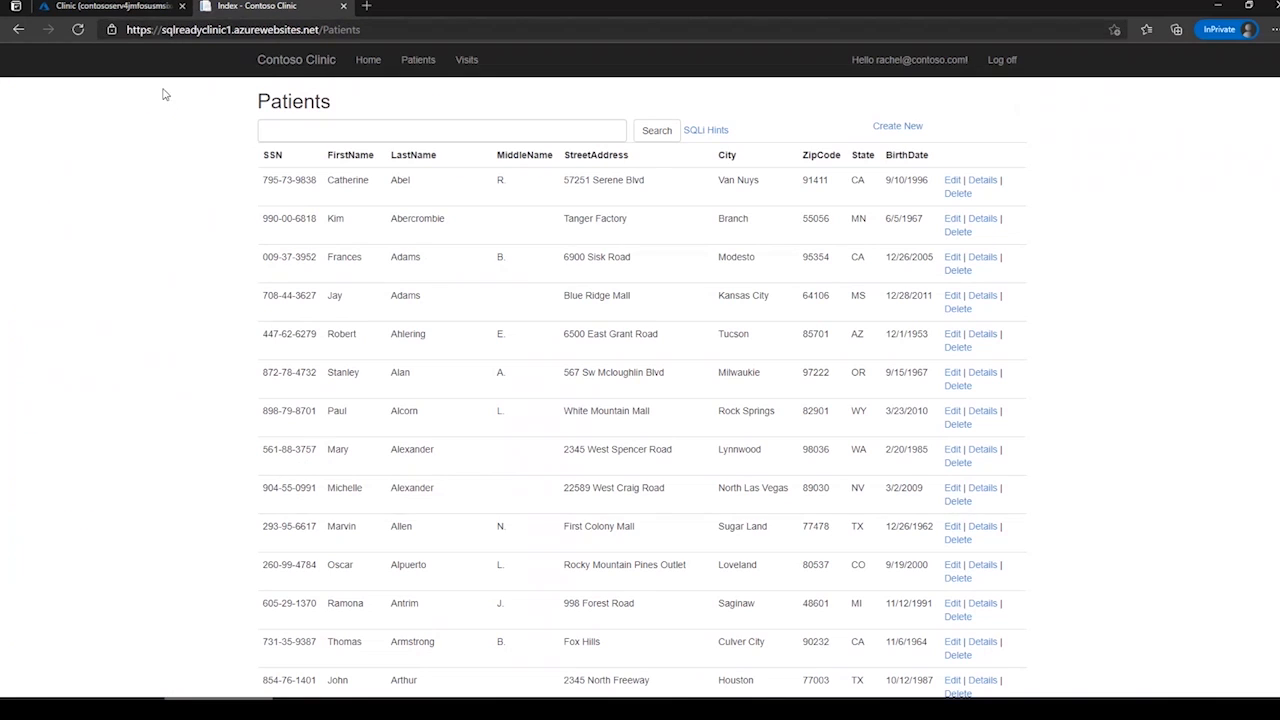
{"action": "left_click", "coordinate": [78, 29]}
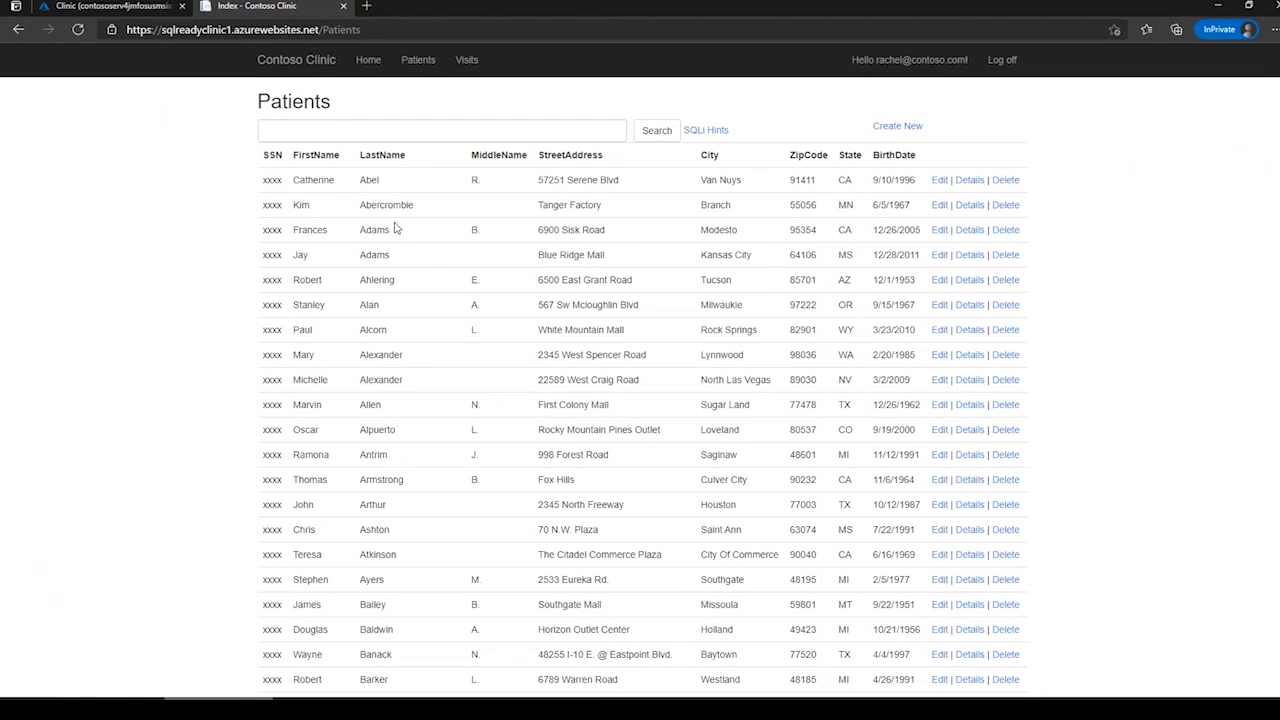
In SQL Server Management Studio, run the statement masking the Patients LastName column with partial(1, "xxxx", 0), and reload the clinic's Patients page
{"action": "key", "text": "alt+Tab"}
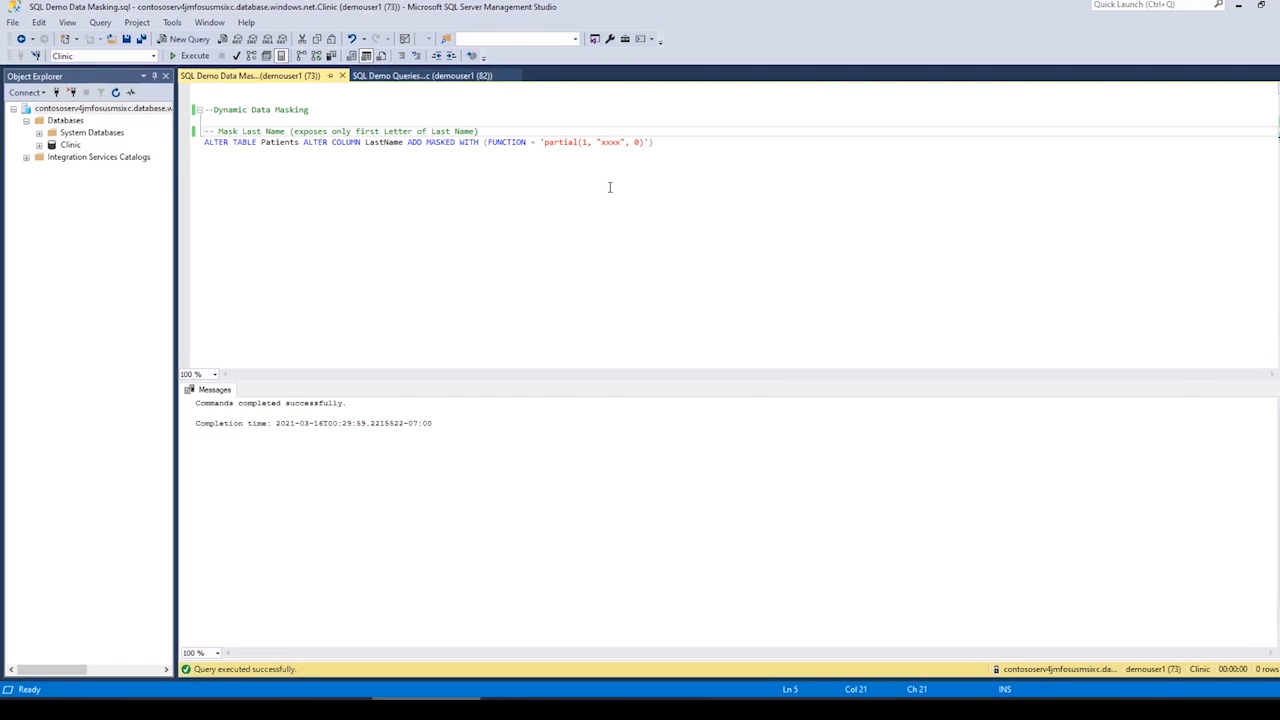
{"action": "left_click", "coordinate": [191, 148]}
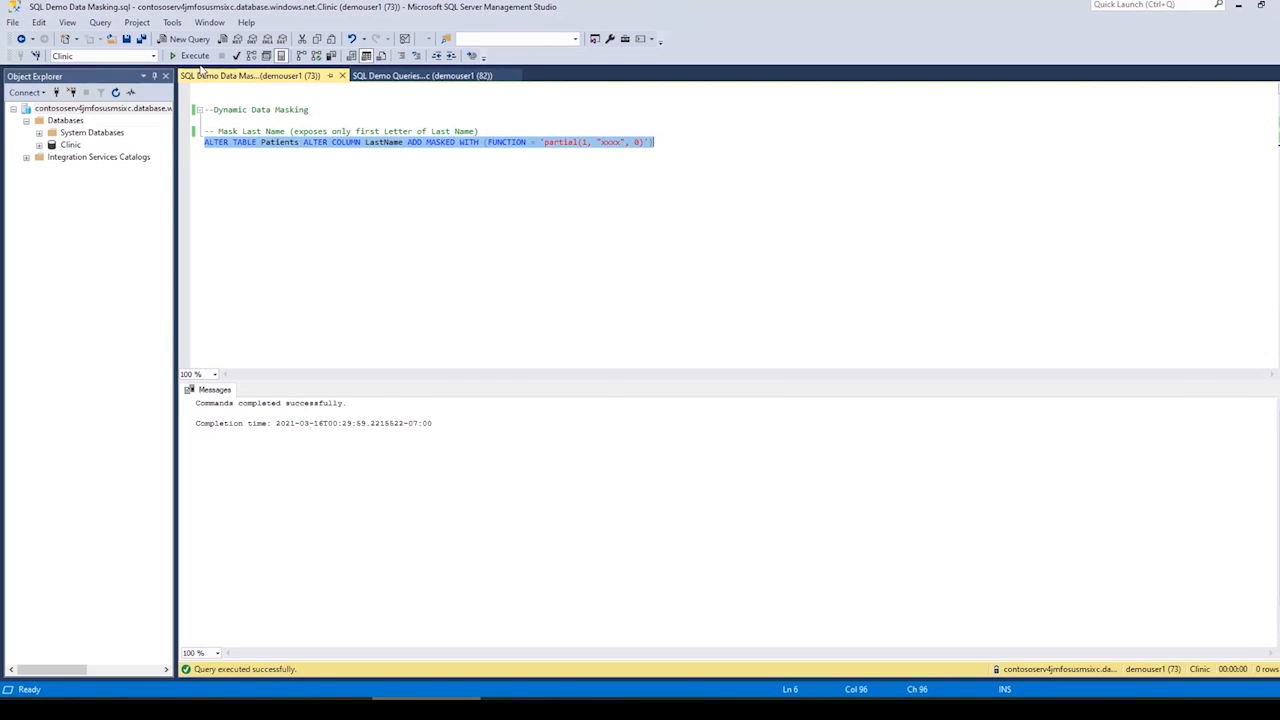
{"action": "left_click", "coordinate": [192, 56]}
{"action": "left_click", "coordinate": [1238, 6]}
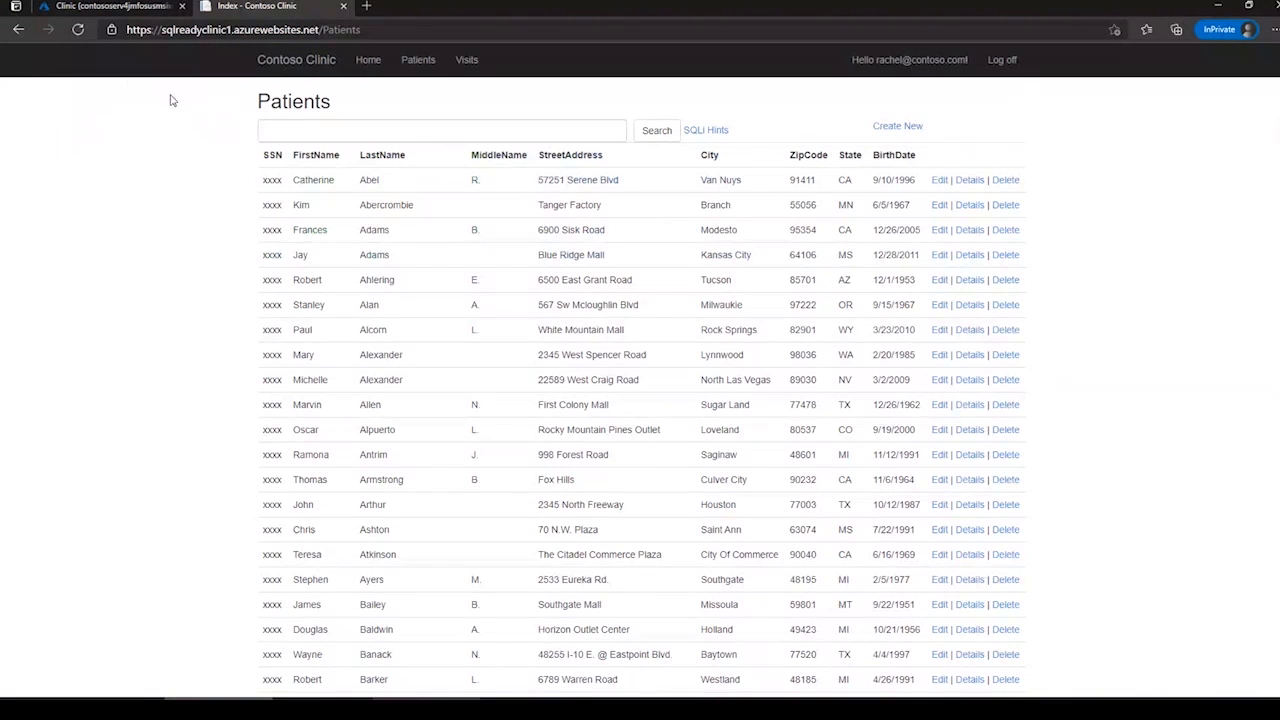
{"action": "left_click", "coordinate": [80, 30]}
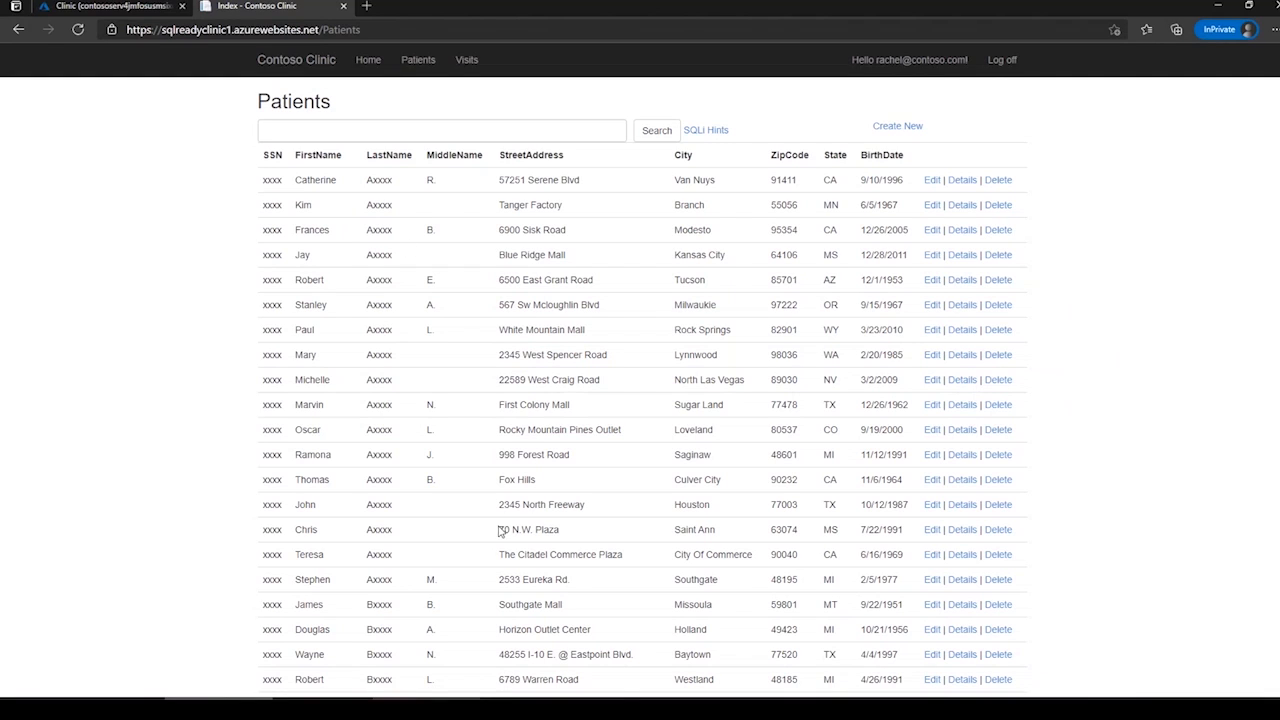
In SQL Server Management Studio's SQL Demo Queries 1.sql, run only the statements creating the Security schema and the patientAccessPredicate function
{"action": "left_click", "coordinate": [426, 709]}
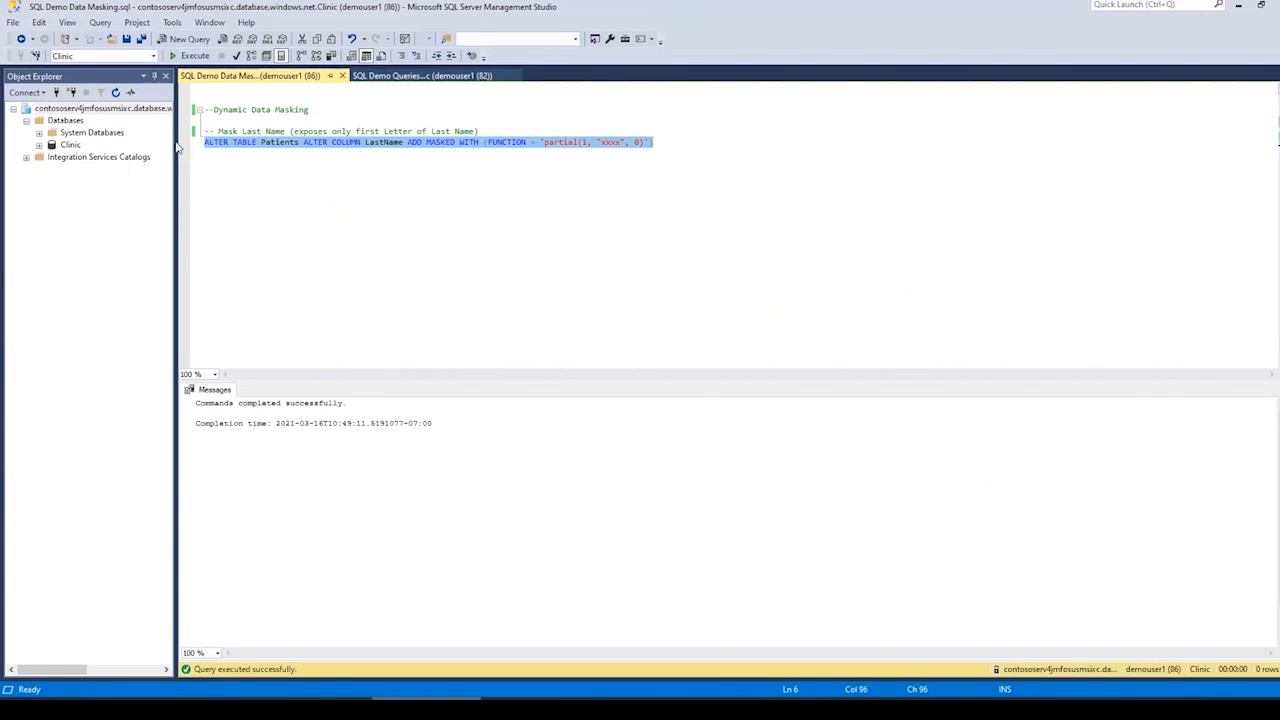
{"action": "left_click", "coordinate": [427, 130]}
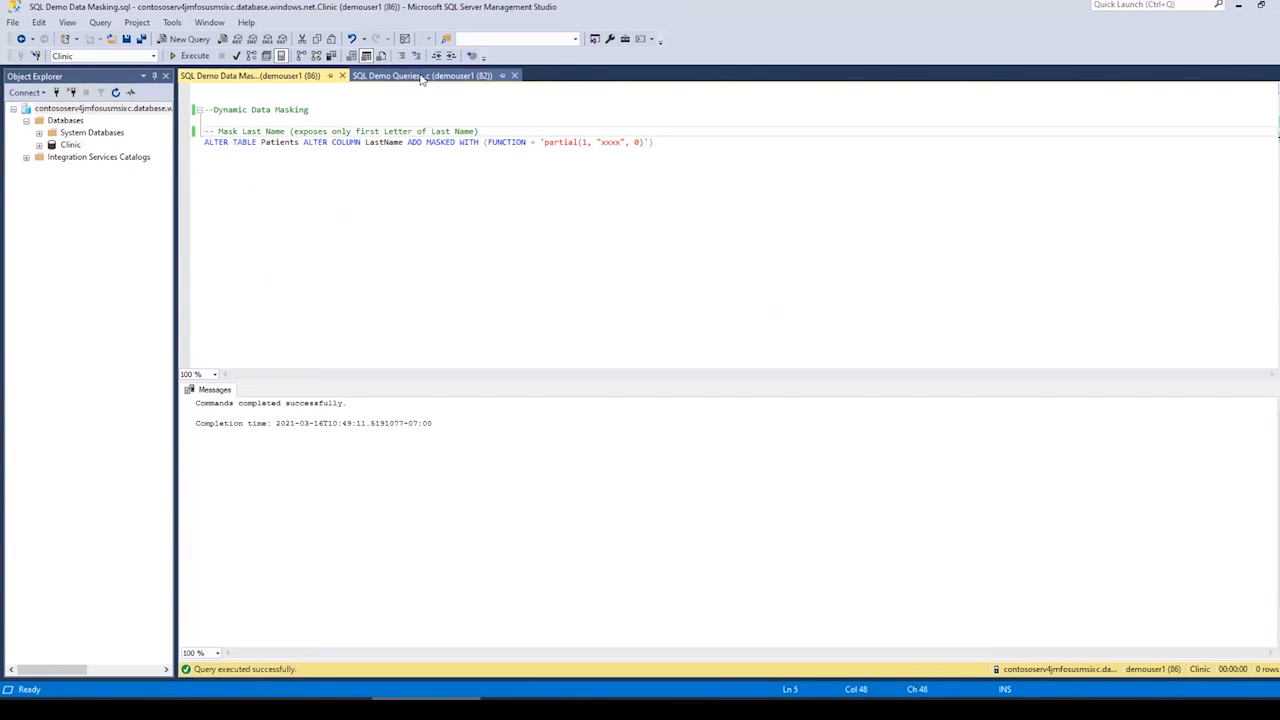
{"action": "left_click", "coordinate": [420, 77]}
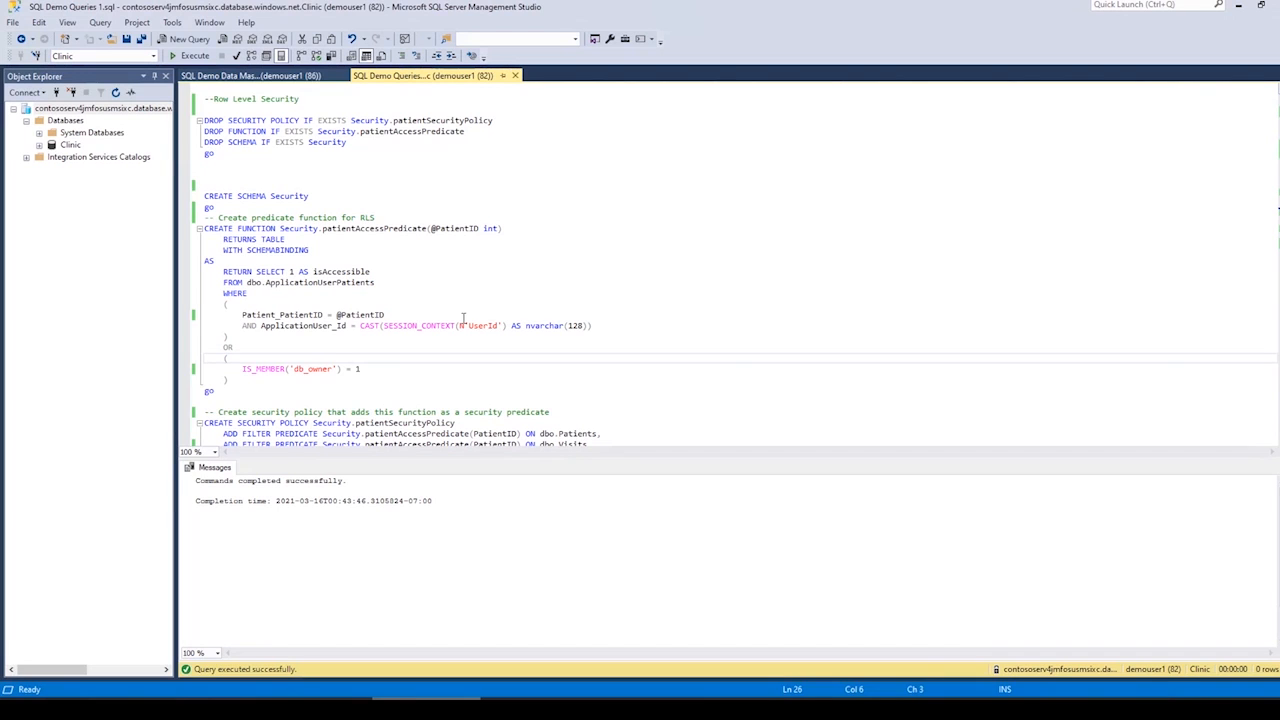
{"action": "left_click_drag", "start_coordinate": [244, 392], "coordinate": [184, 204]}
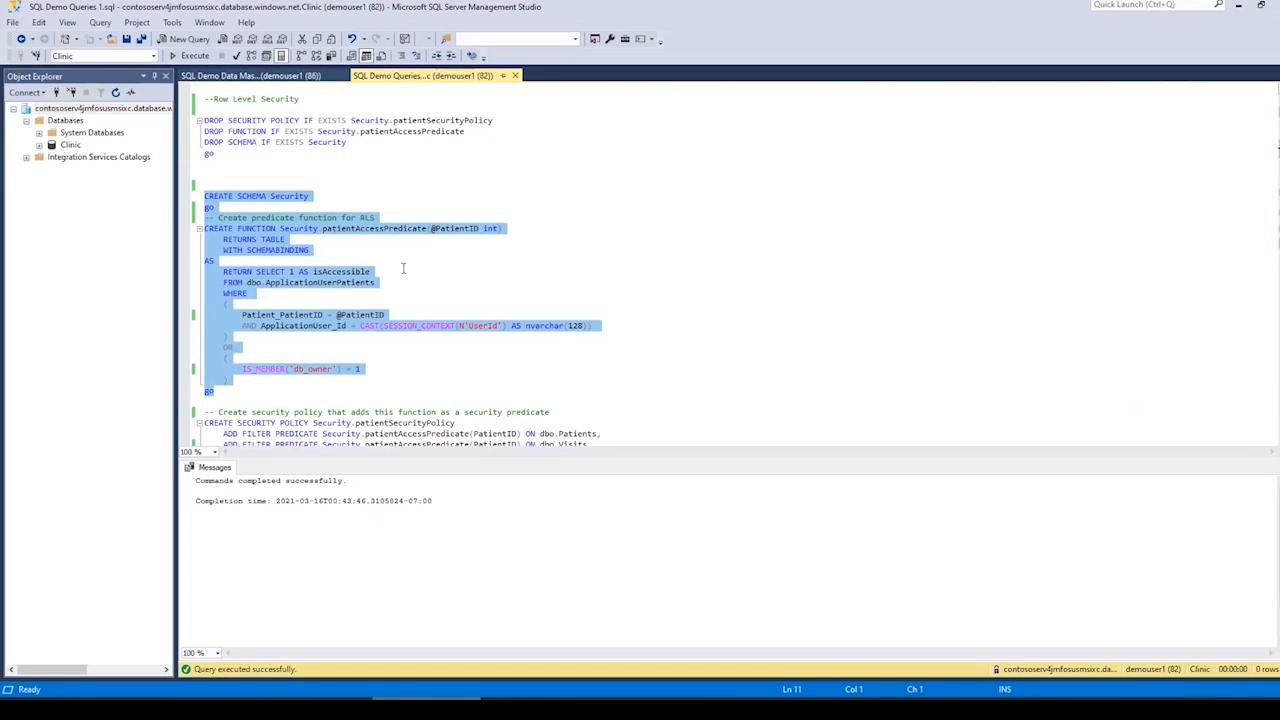
{"action": "left_click", "coordinate": [176, 58]}
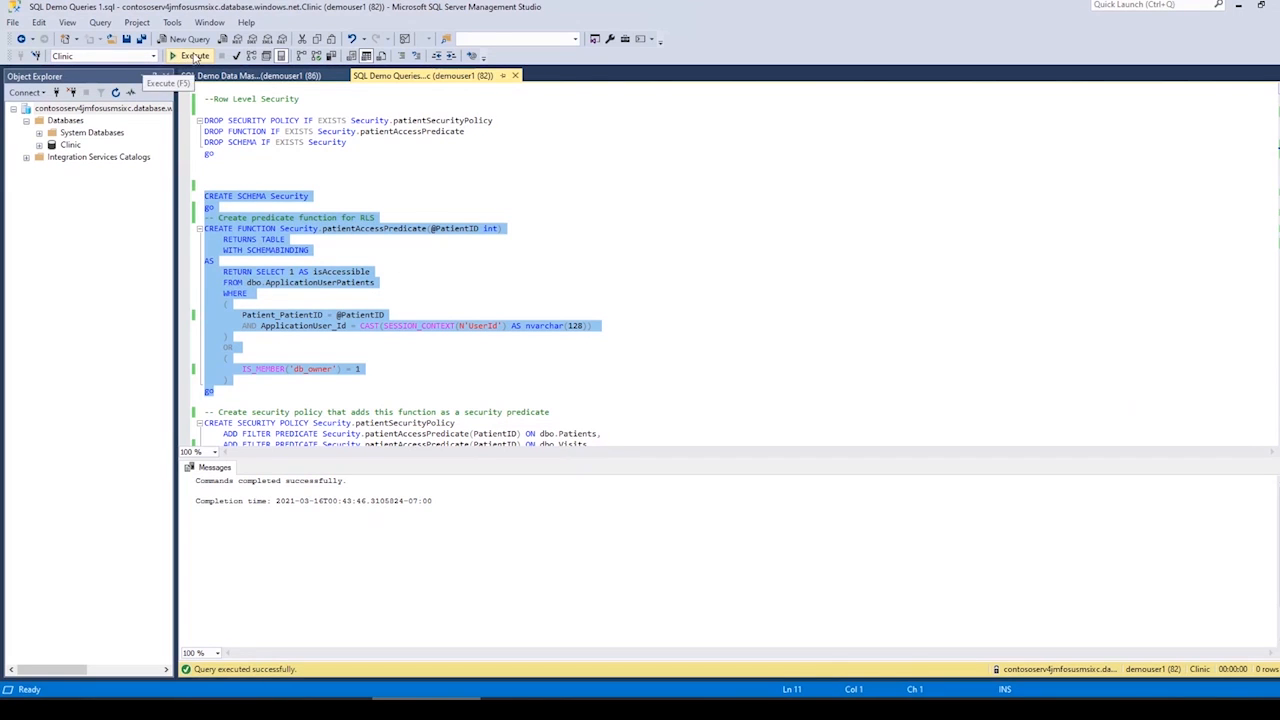
{"action": "left_click", "coordinate": [478, 337]}
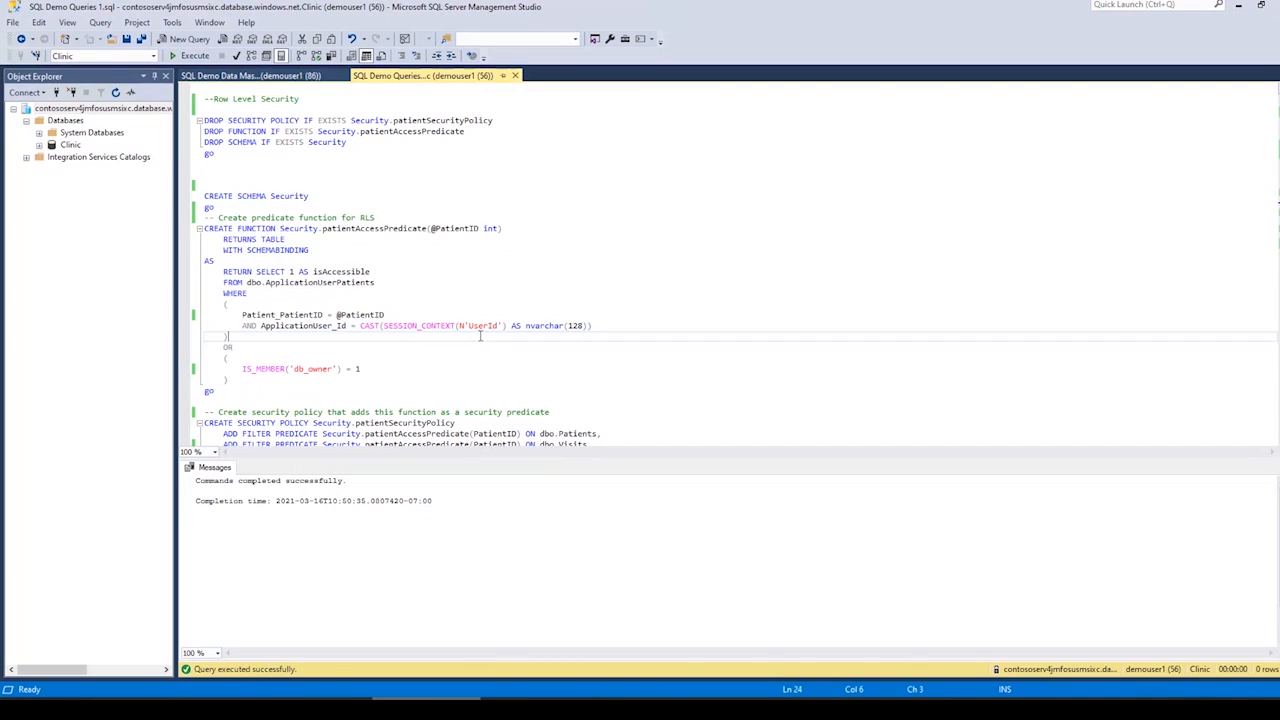
Run the CREATE SECURITY POLICY statement that adds filter predicates on dbo.Patients and dbo.Visits, and reload the Patients page in the browser
{"action": "scroll", "coordinate": [488, 340], "scroll_direction": "down", "scroll_amount": 2}
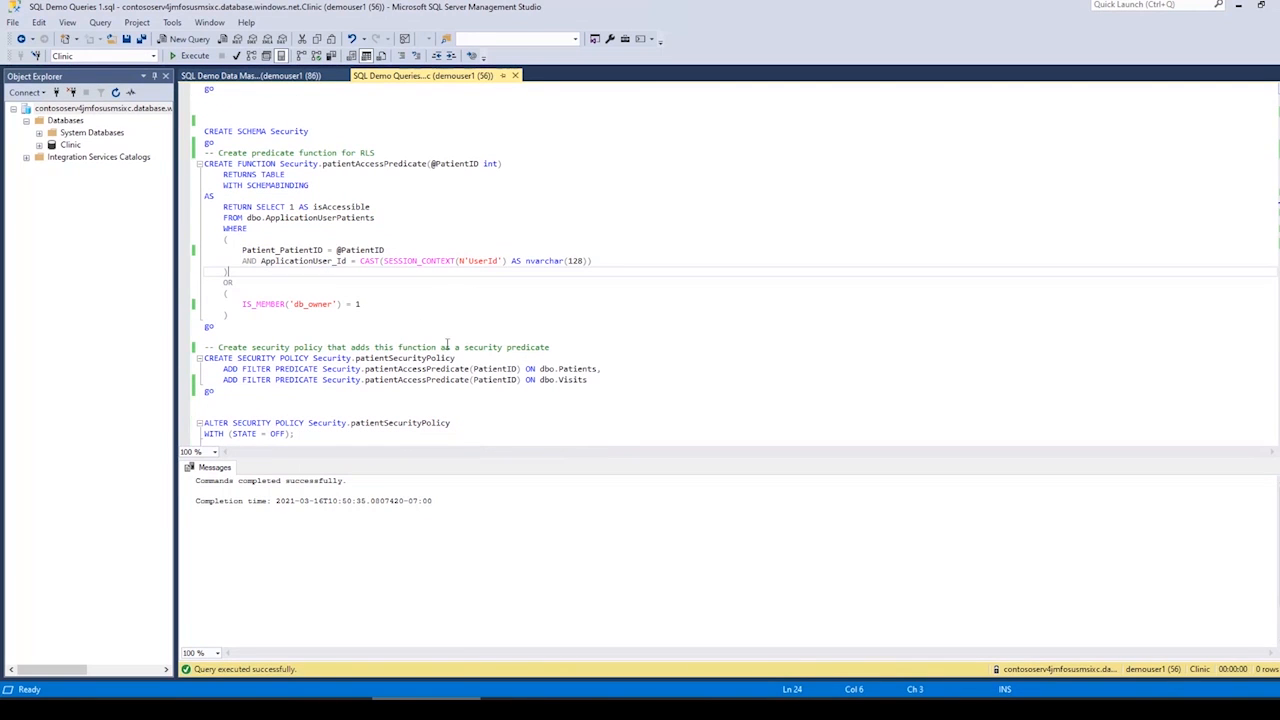
{"action": "left_click_drag", "start_coordinate": [231, 394], "coordinate": [202, 358]}
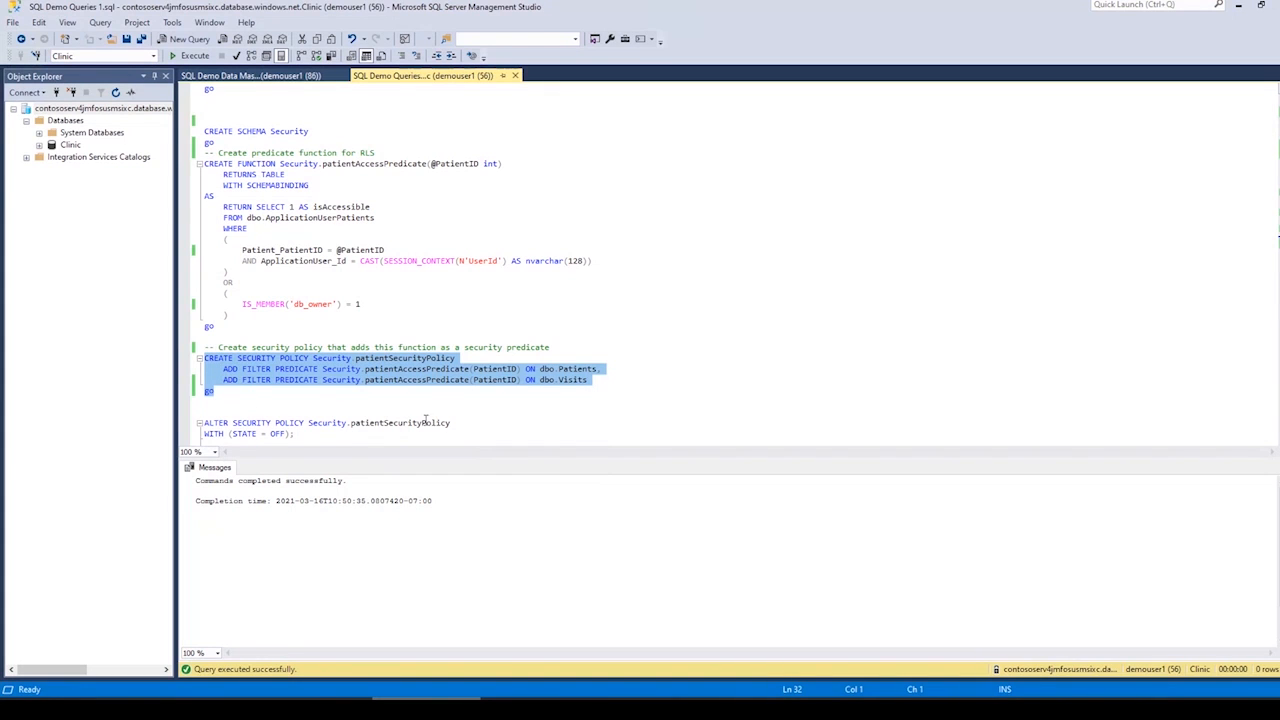
{"action": "left_click", "coordinate": [192, 57]}
{"action": "left_click", "coordinate": [1238, 9]}
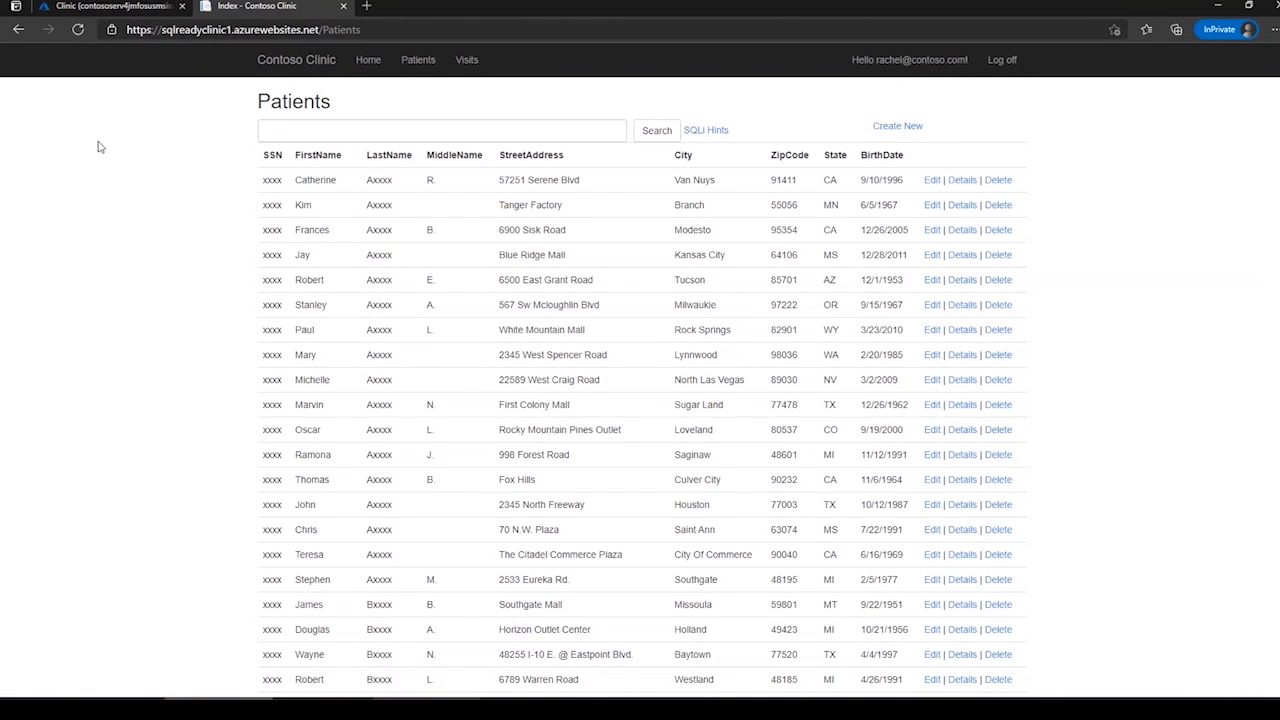
{"action": "left_click", "coordinate": [78, 29]}
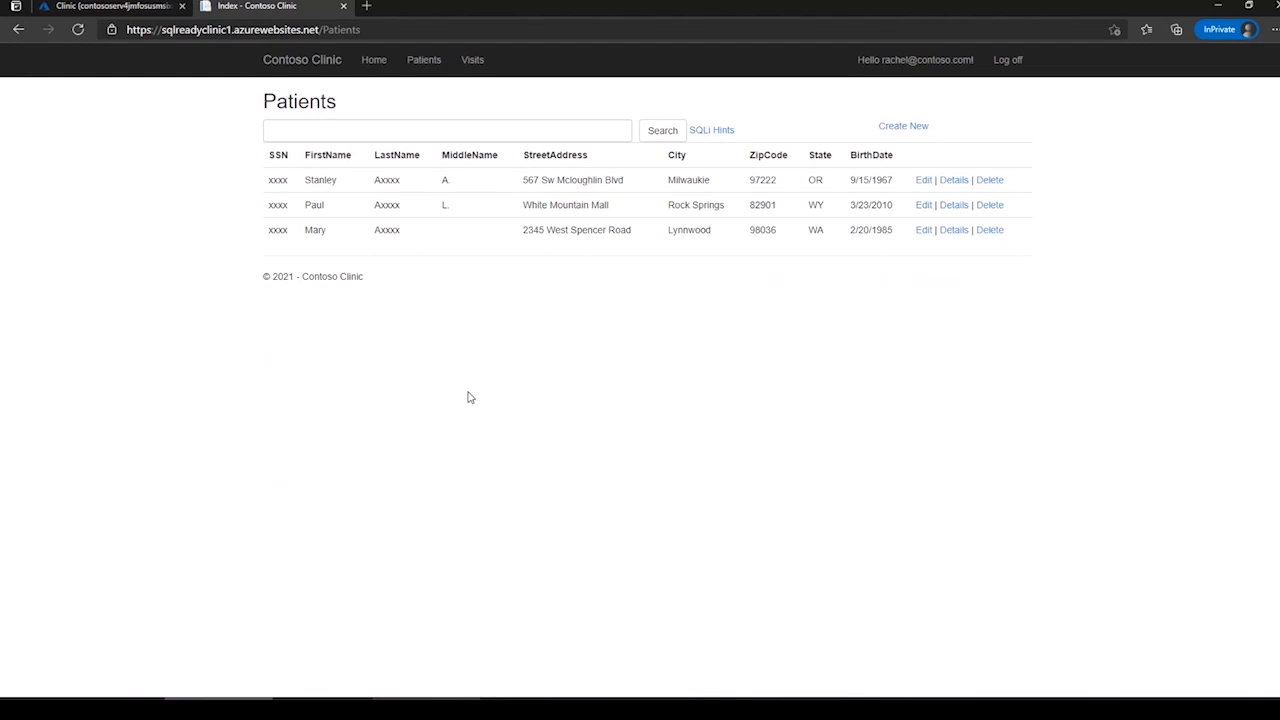
Back in SQL Server Management Studio, run the ALTER SECURITY POLICY statement setting patientSecurityPolicy to STATE = OFF, and reload the clinic's Patients page
{"action": "left_click", "coordinate": [1217, 6]}
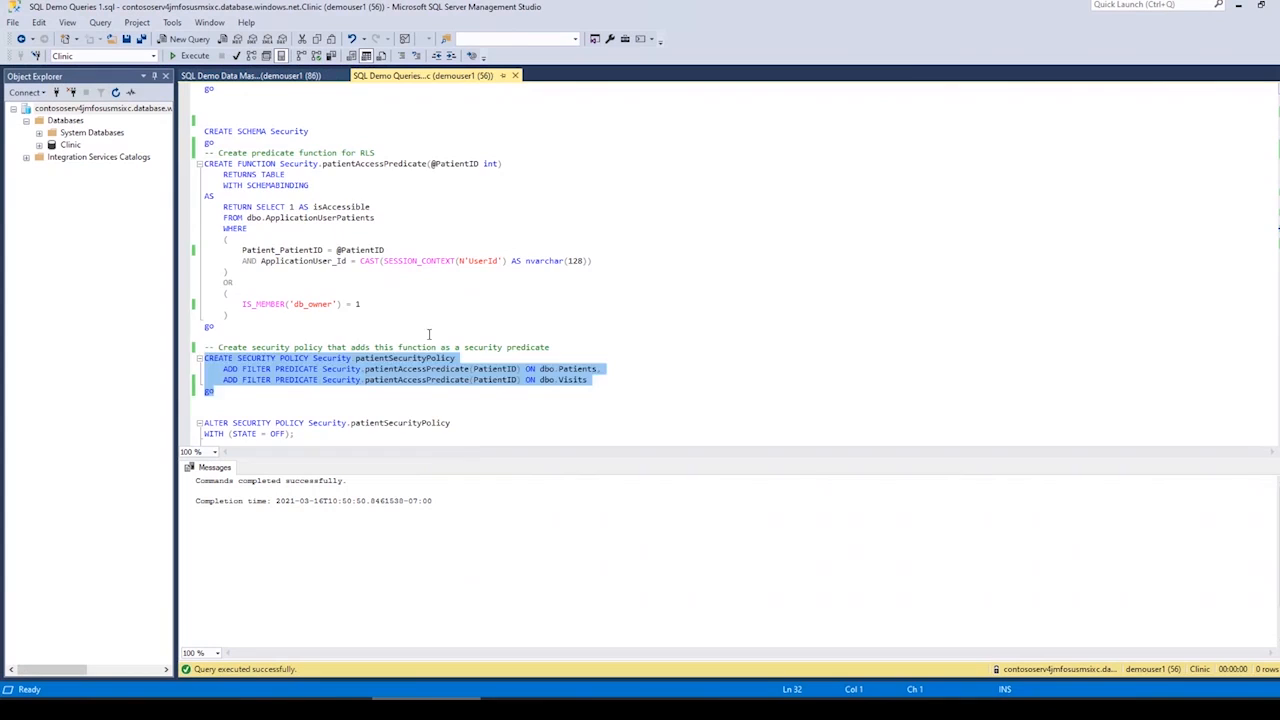
{"action": "left_click", "coordinate": [419, 308]}
{"action": "scroll", "coordinate": [419, 308], "scroll_direction": "down", "scroll_amount": 3}
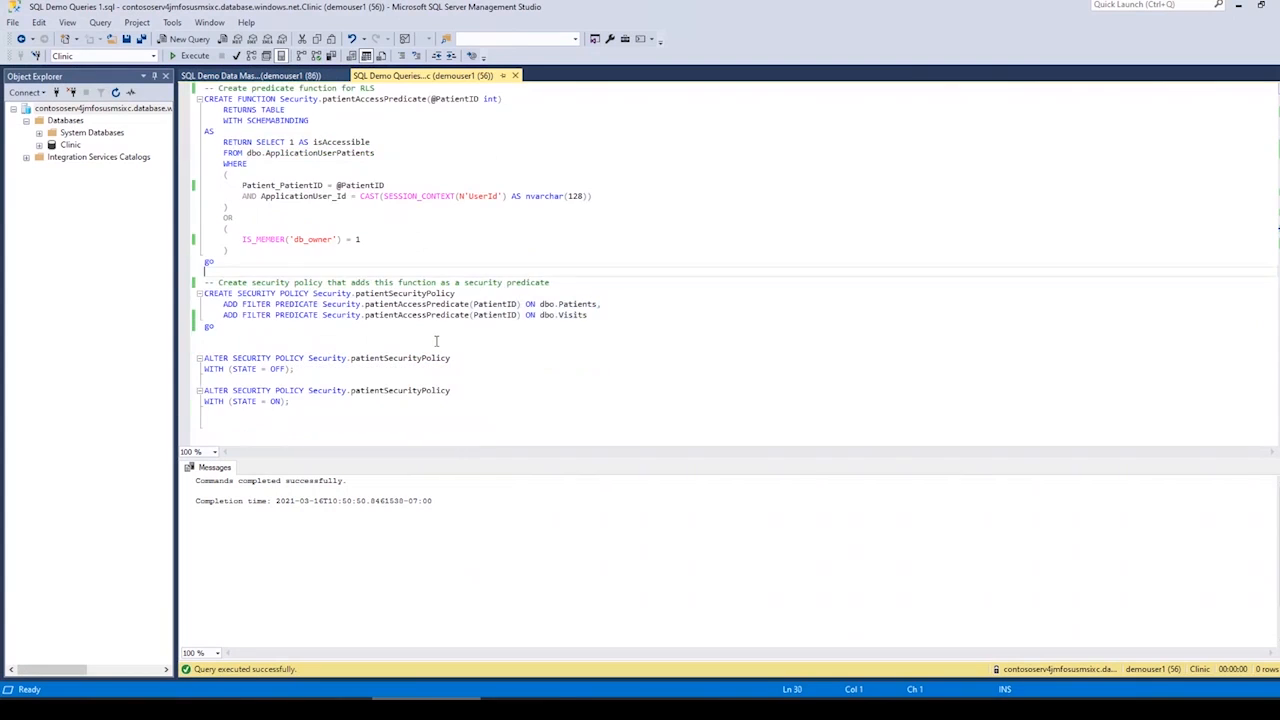
{"action": "left_click_drag", "start_coordinate": [299, 338], "coordinate": [186, 327]}
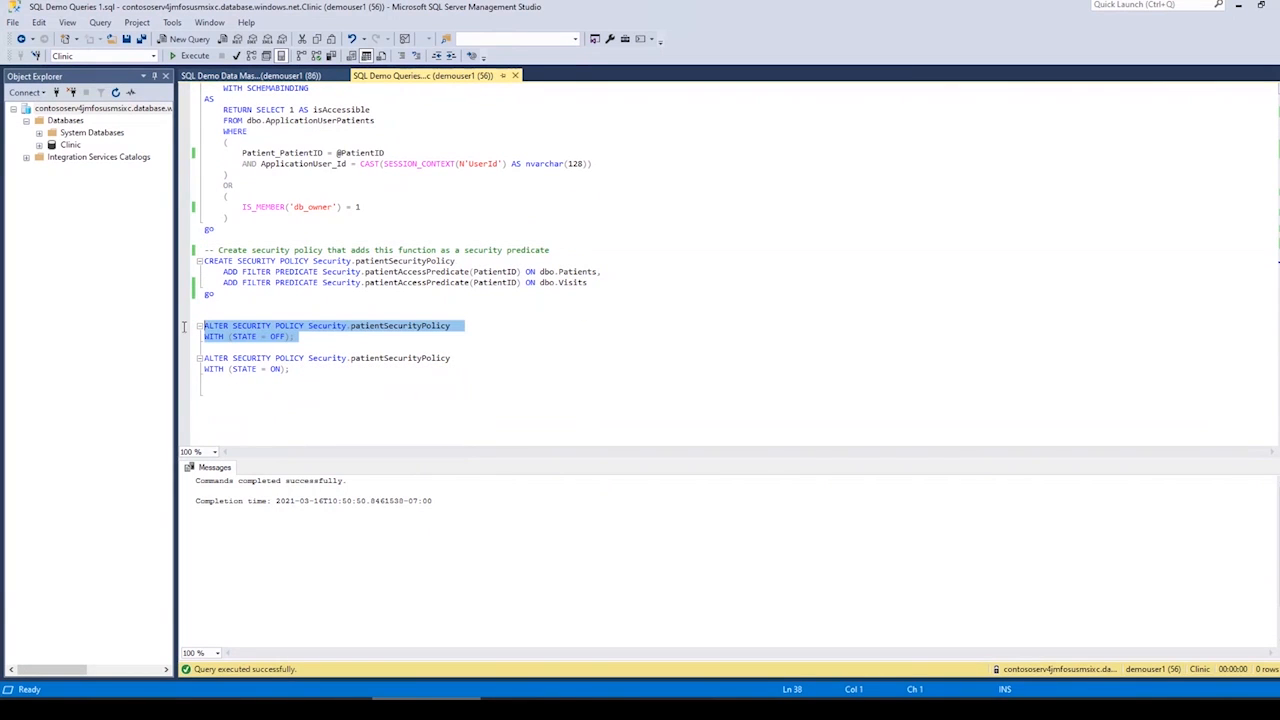
{"action": "left_click", "coordinate": [196, 56]}
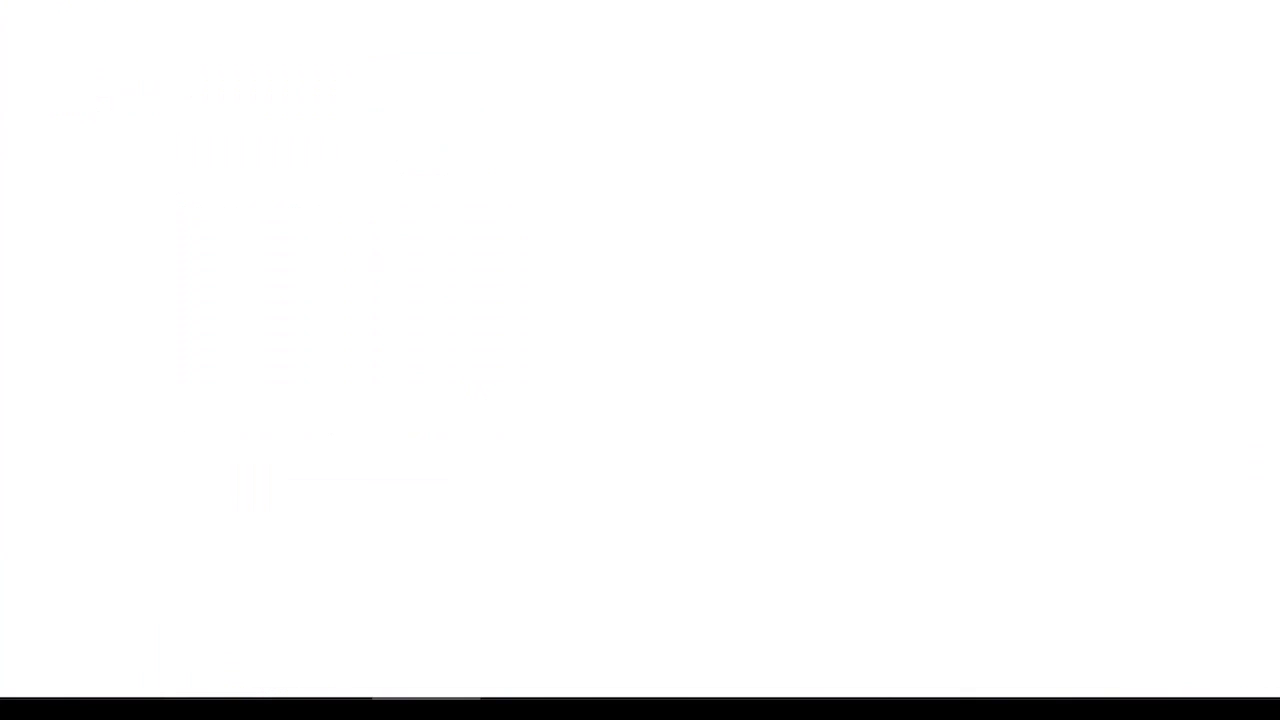
{"action": "left_click", "coordinate": [80, 31]}
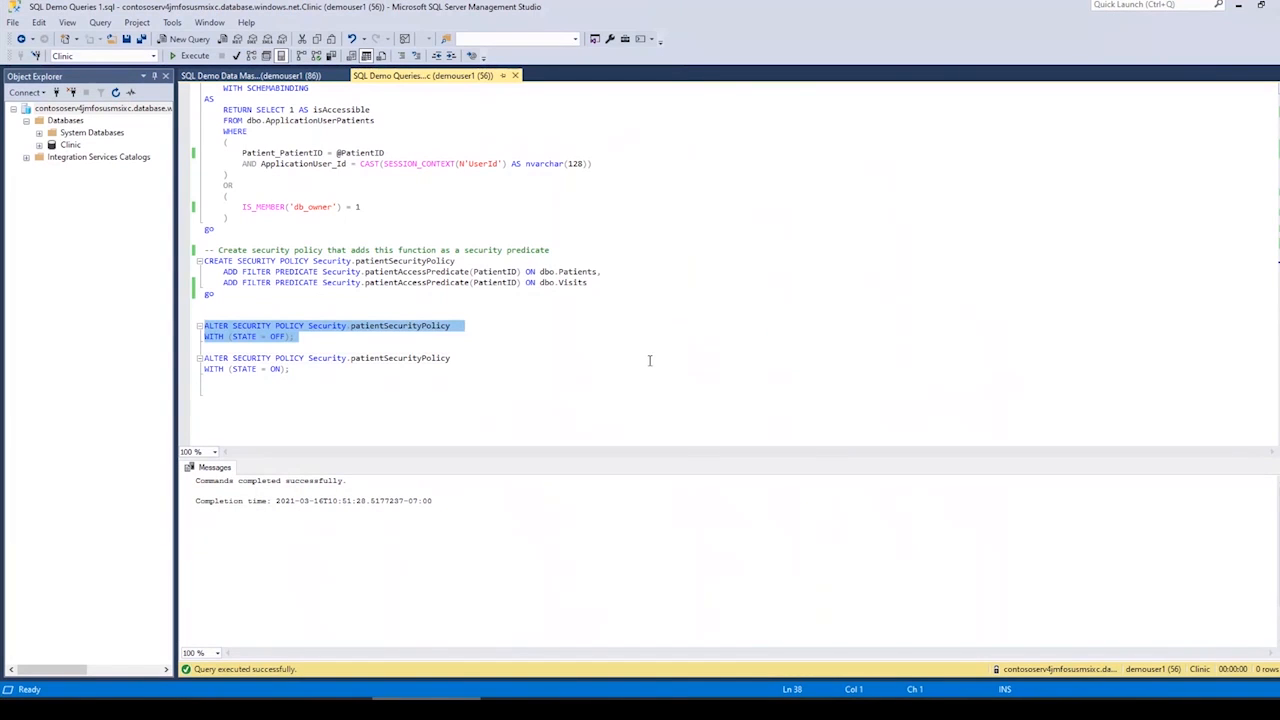
{"action": "left_click", "coordinate": [649, 360]}
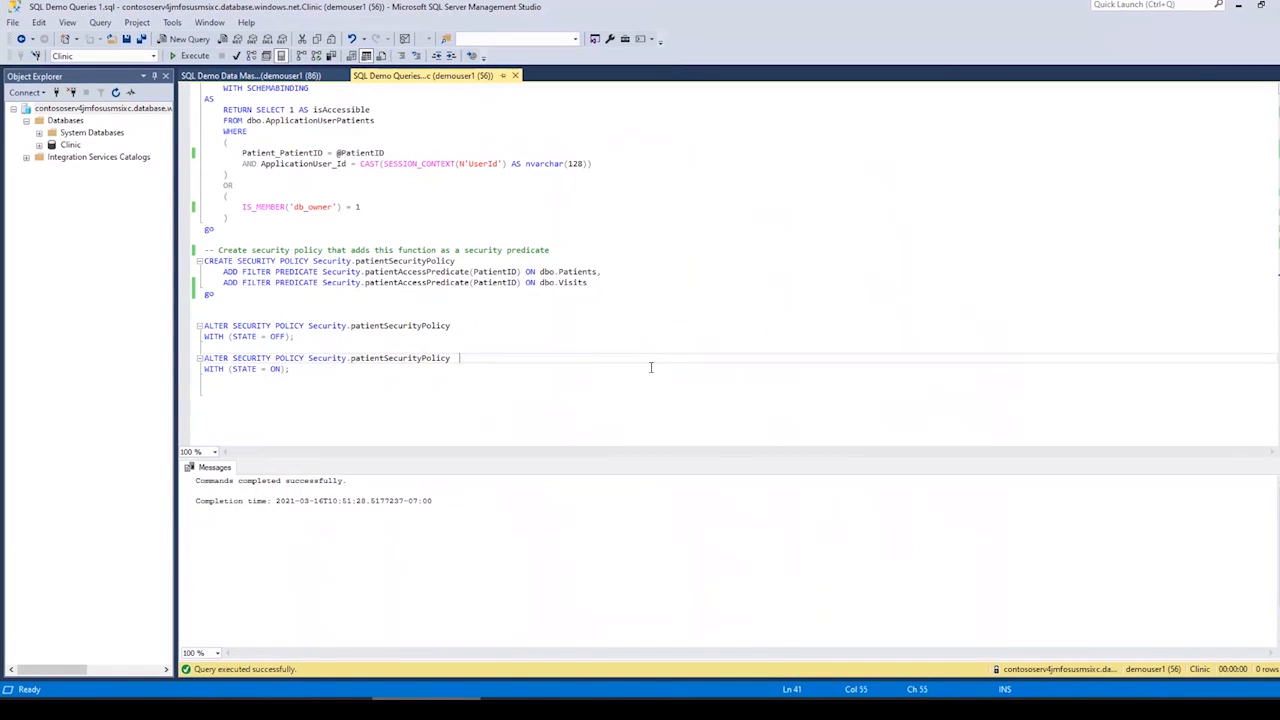
{"action": "scroll", "coordinate": [652, 364], "scroll_direction": "up", "scroll_amount": 1}
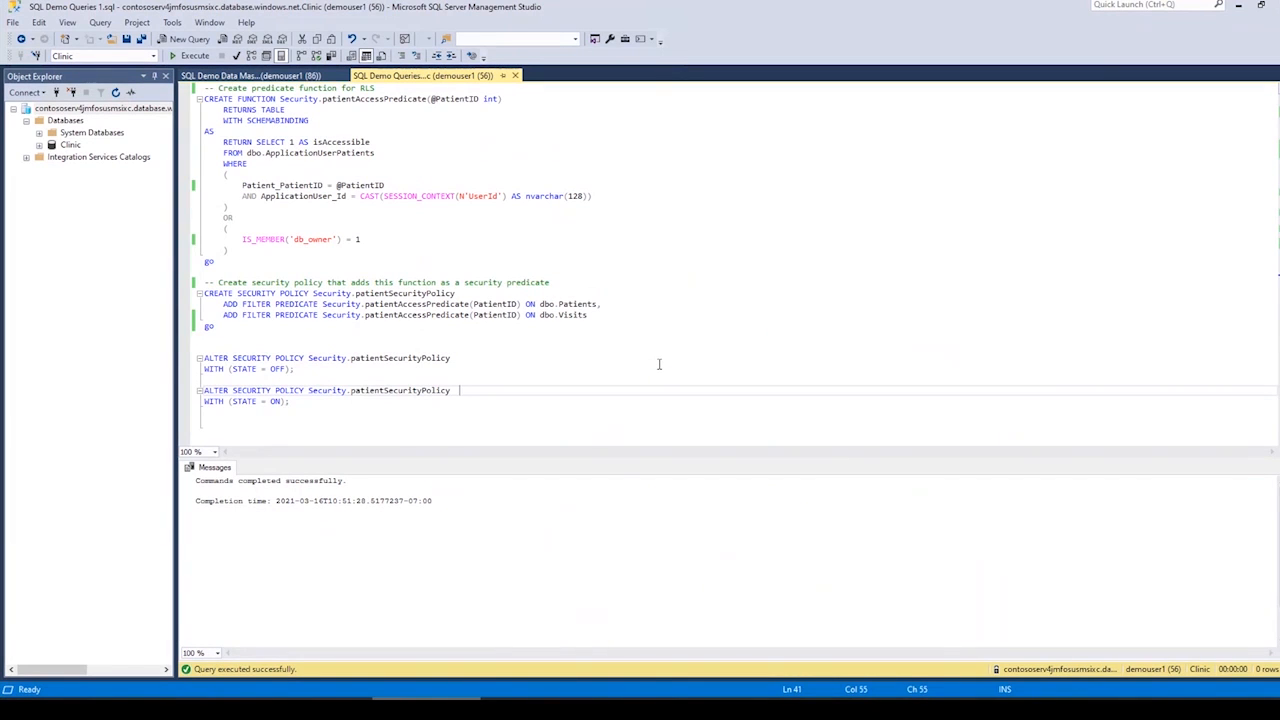